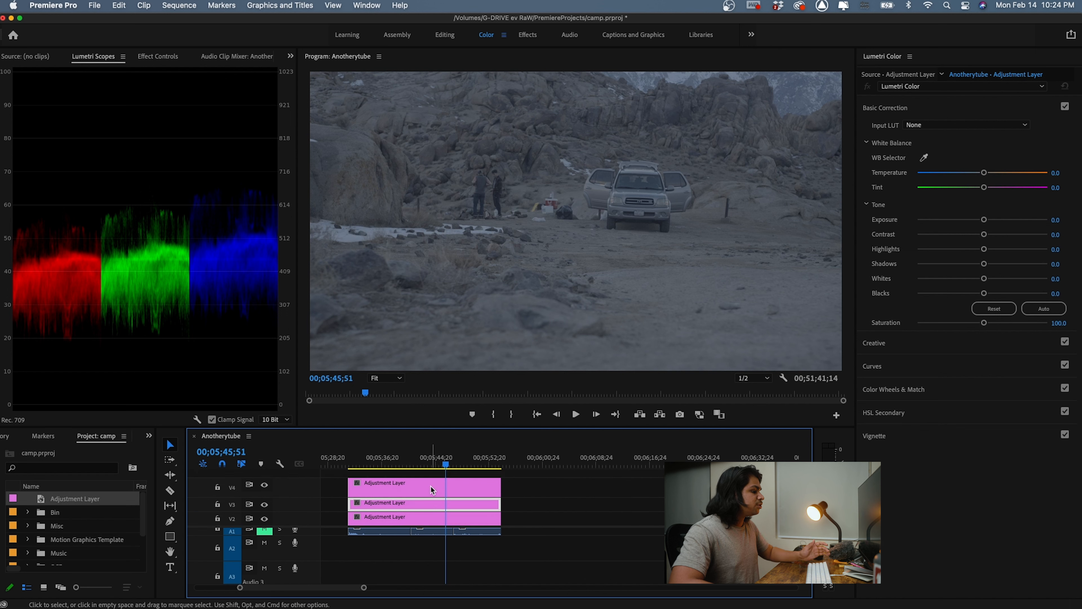
Apply the Neutral A7s3.cube LUT from the SLog3 folder as the Creative look on the V2 adjustment layer
{"action": "scroll", "coordinate": [429, 486], "scroll_direction": "down", "scroll_amount": 2}
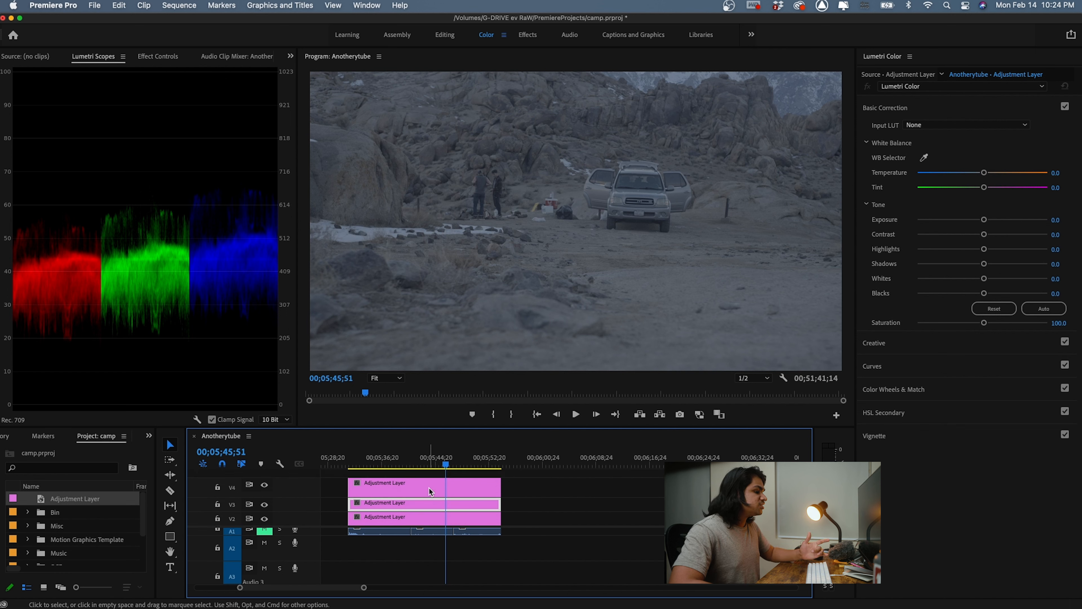
{"action": "scroll", "coordinate": [429, 487], "scroll_direction": "up", "scroll_amount": 3}
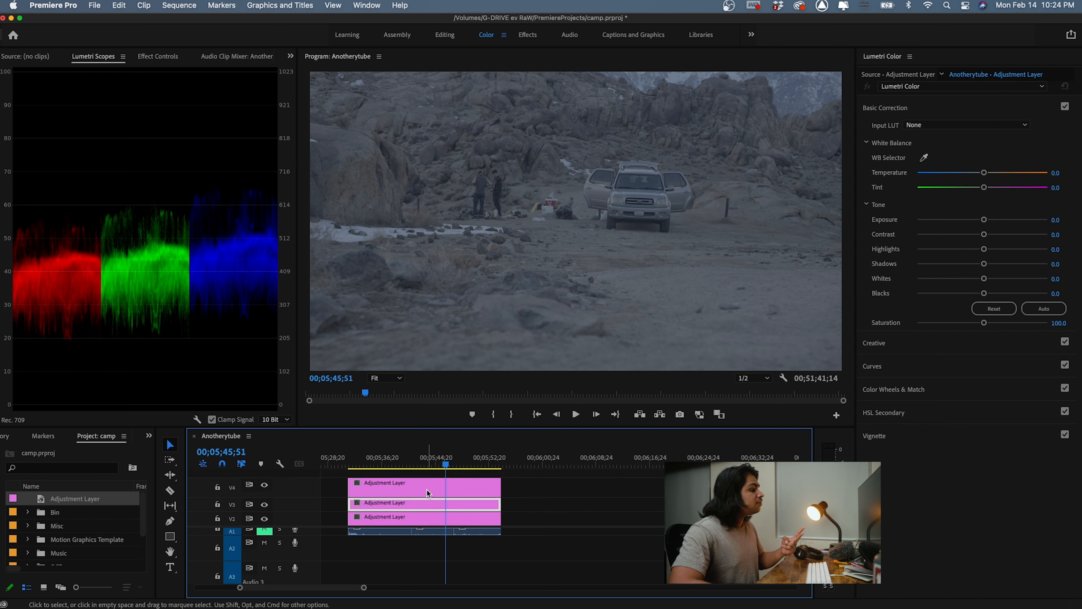
{"action": "scroll", "coordinate": [426, 489], "scroll_direction": "down", "scroll_amount": 3}
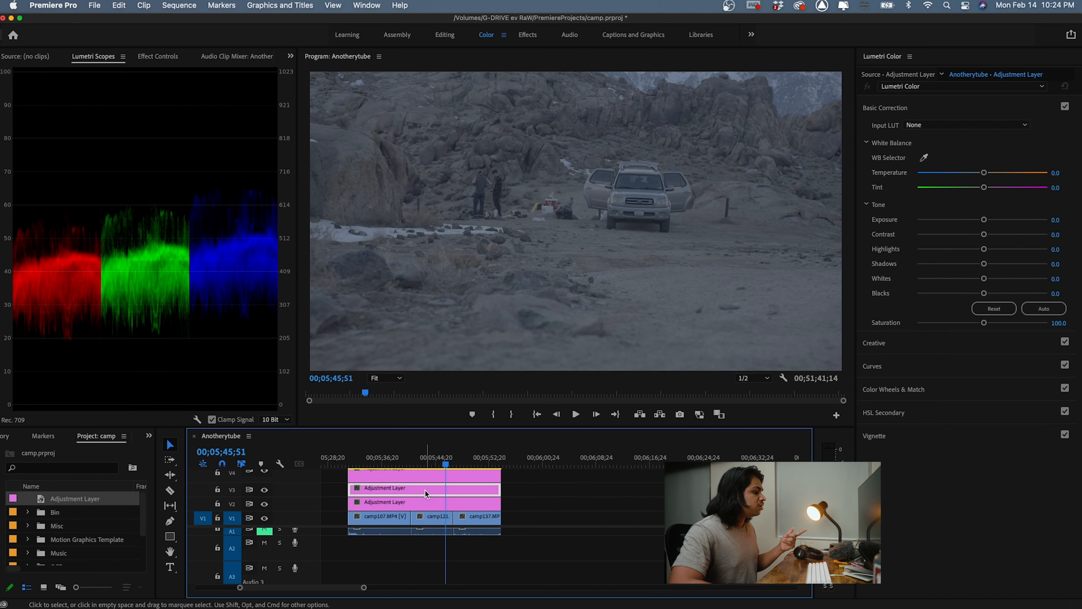
{"action": "left_click", "coordinate": [420, 500]}
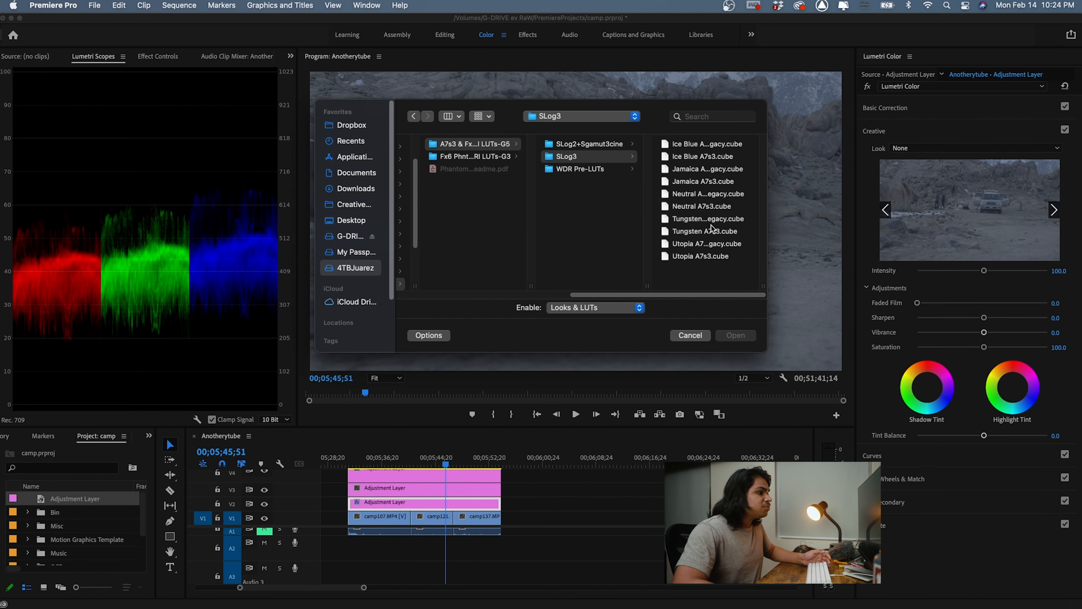
{"action": "left_click", "coordinate": [713, 207]}
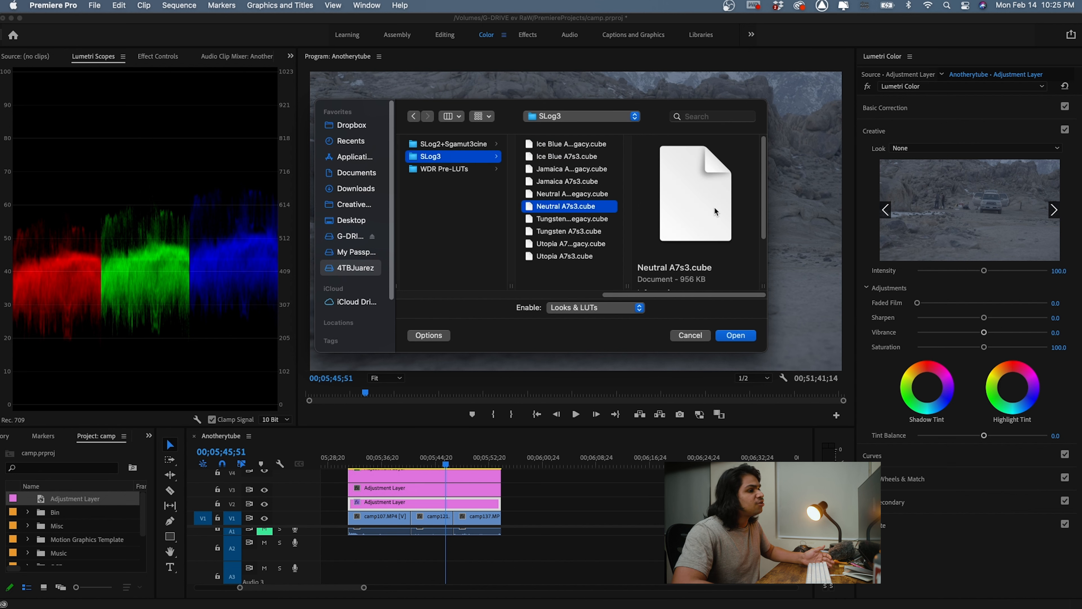
{"action": "left_click", "coordinate": [735, 335]}
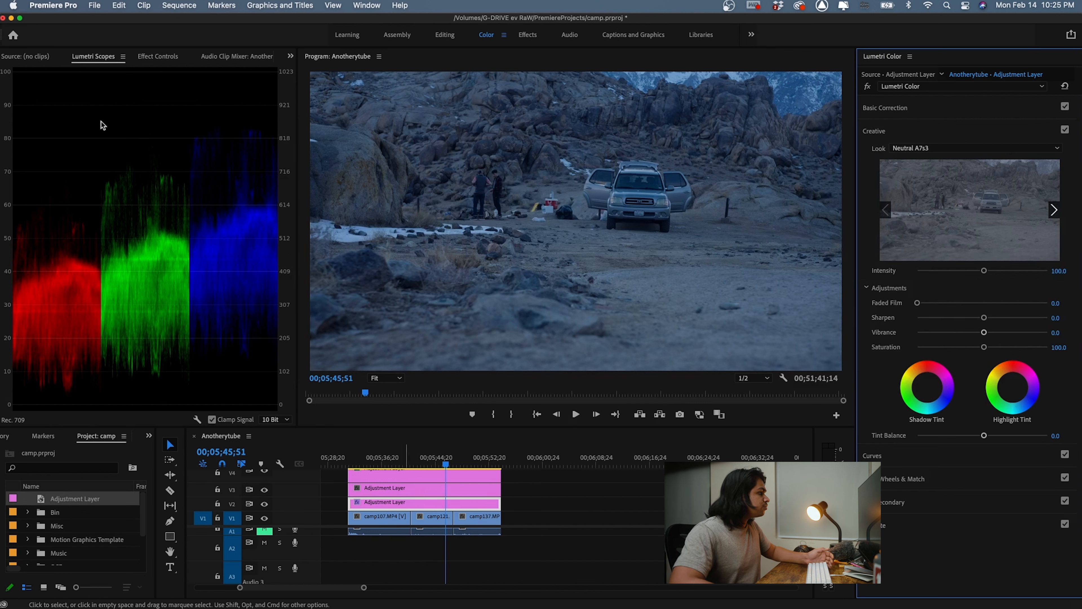
Check the scopes' Parade (RGB) display type and compare the image with the Creative look off and on
{"action": "left_click", "coordinate": [97, 58]}
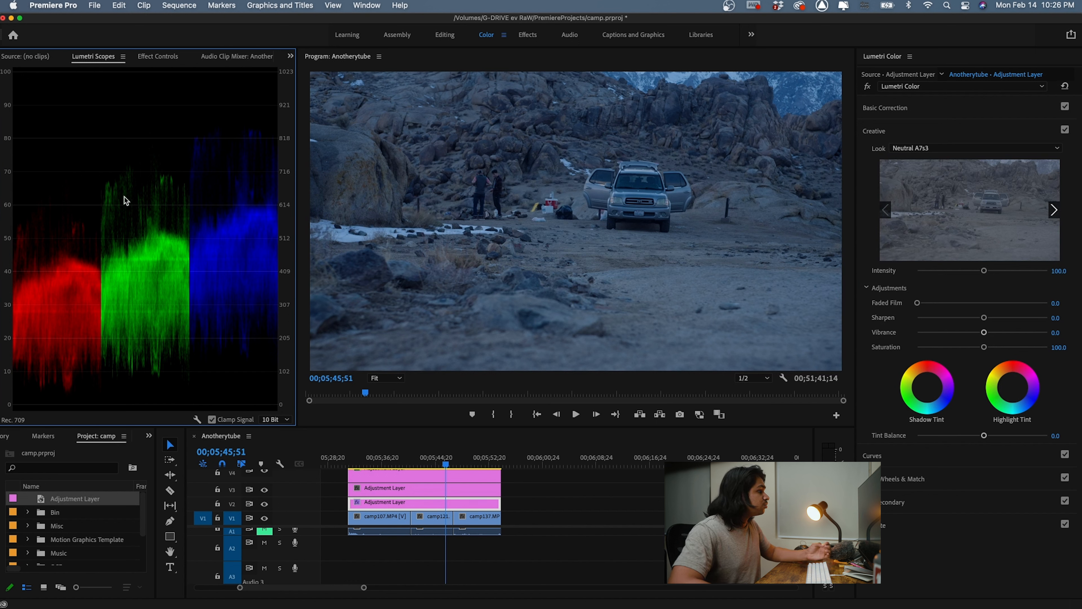
{"action": "right_click", "coordinate": [145, 191]}
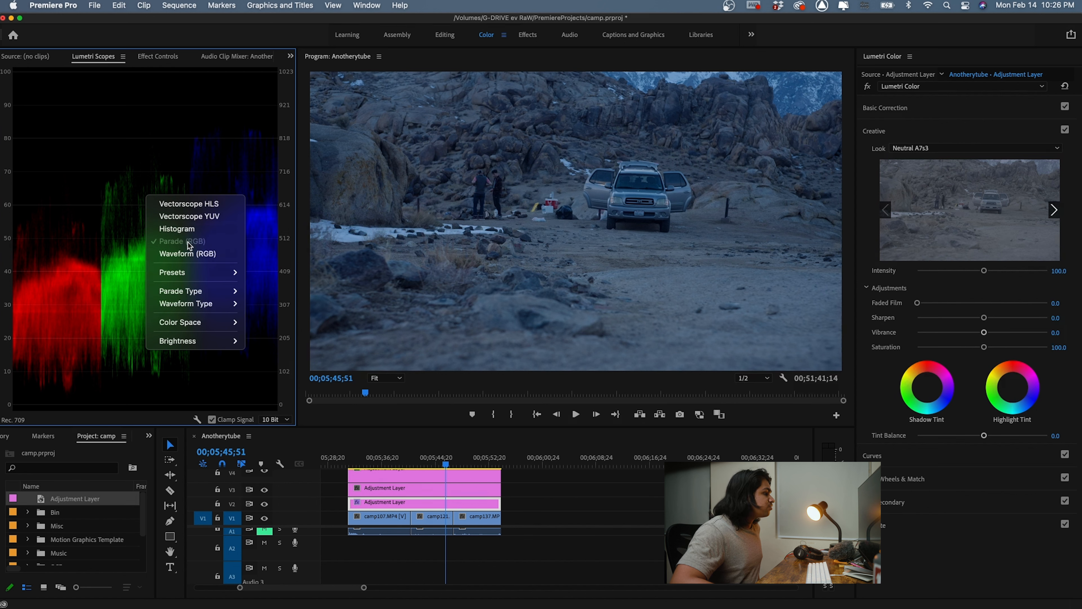
{"action": "left_click", "coordinate": [67, 248]}
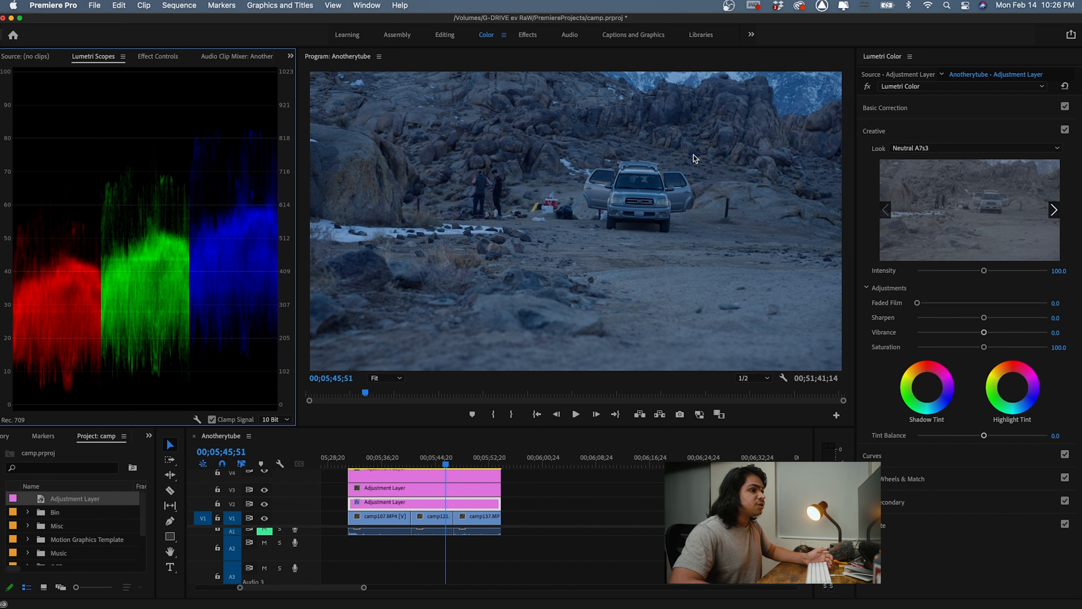
{"action": "left_click", "coordinate": [1066, 130]}
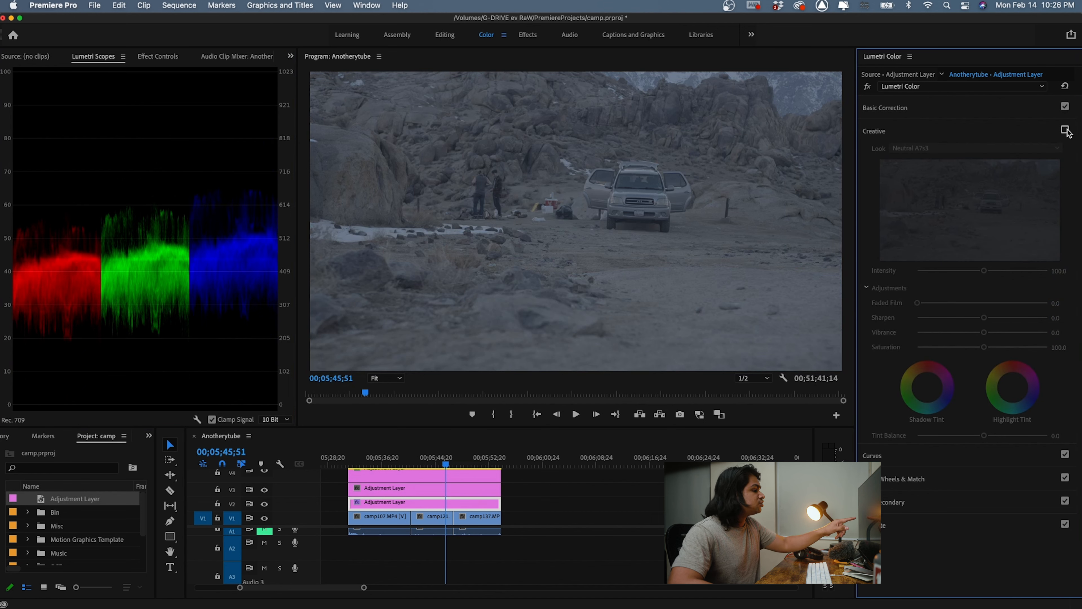
{"action": "left_click", "coordinate": [1066, 130]}
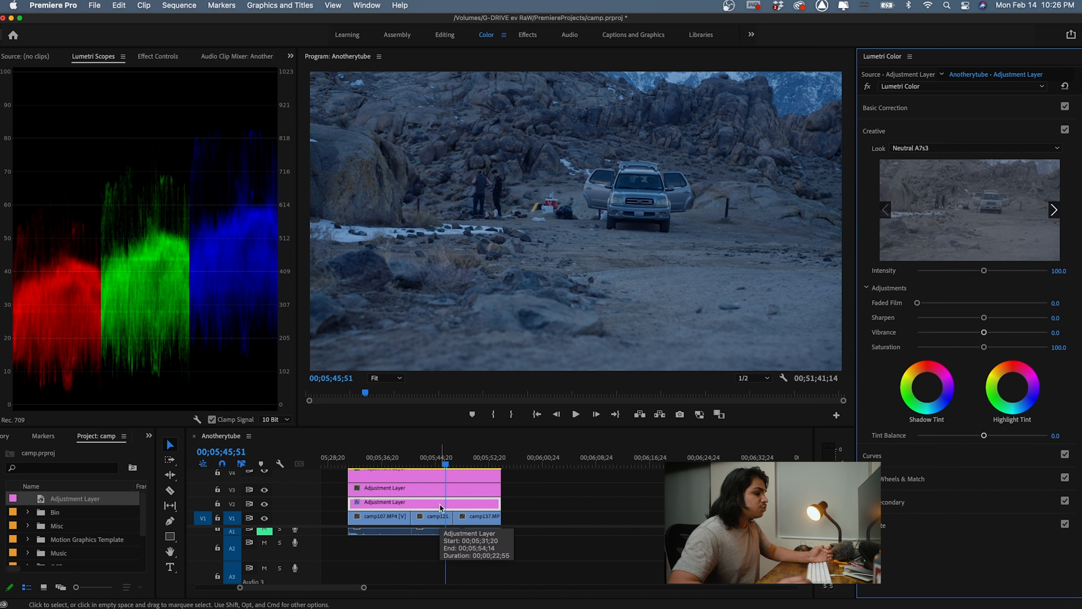
Balance the blue cast with the color wheels by shifting the highlights and shadows slightly toward orange, saving the project along the way
{"action": "left_click", "coordinate": [893, 478]}
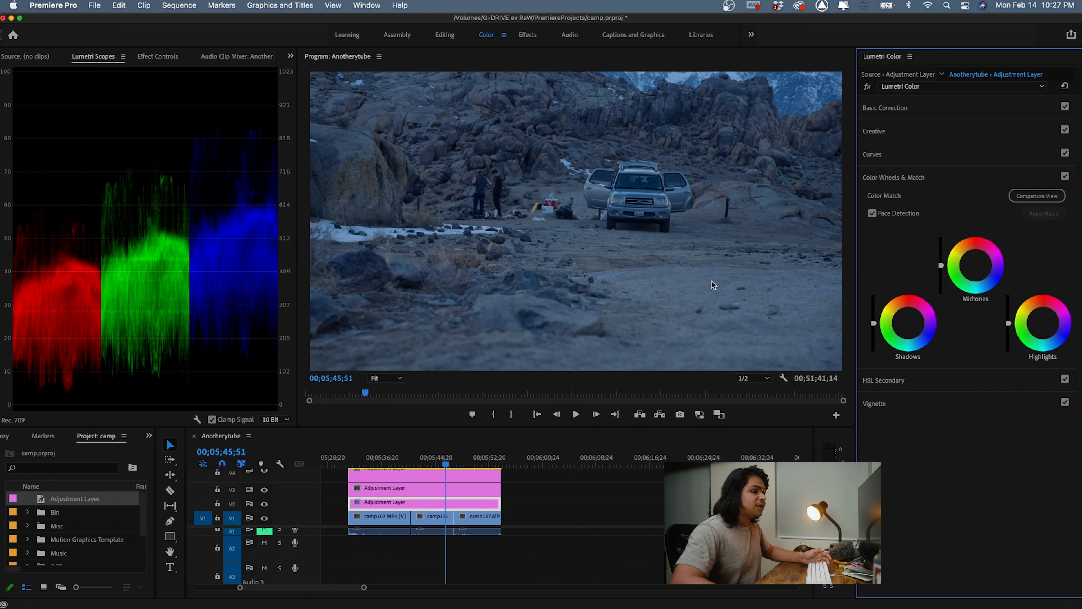
{"action": "left_click_drag", "start_coordinate": [1042, 323], "coordinate": [1037, 309]}
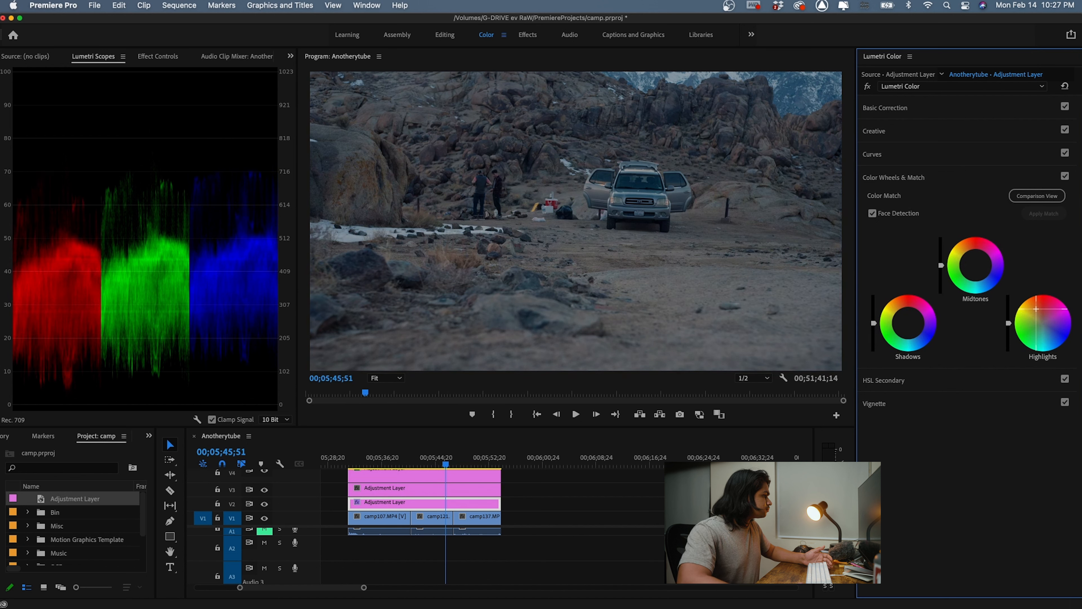
{"action": "key", "text": "super+s"}
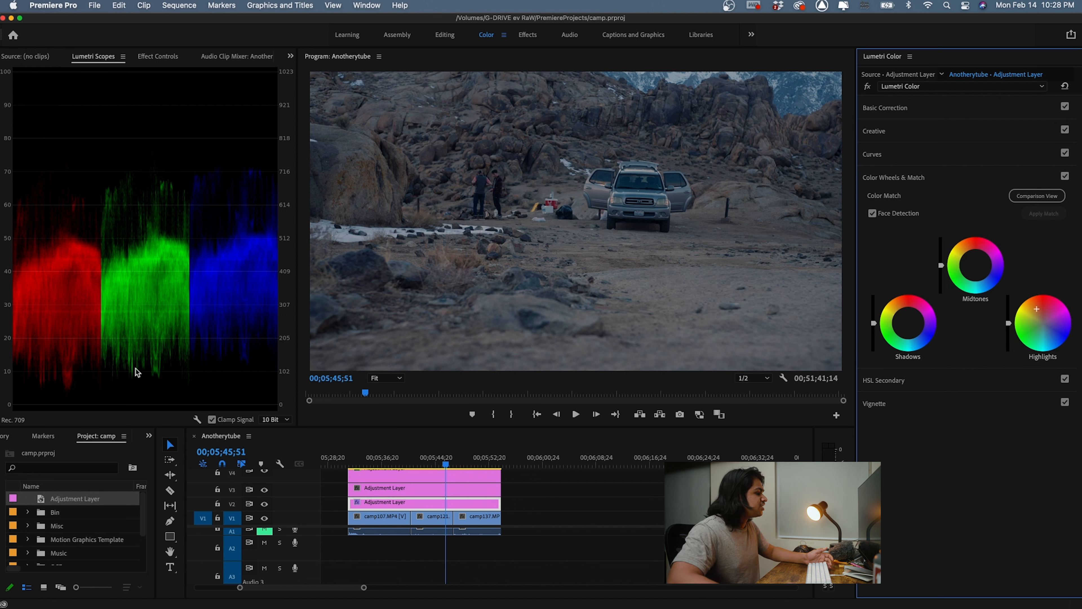
{"action": "left_click_drag", "start_coordinate": [911, 323], "coordinate": [905, 318]}
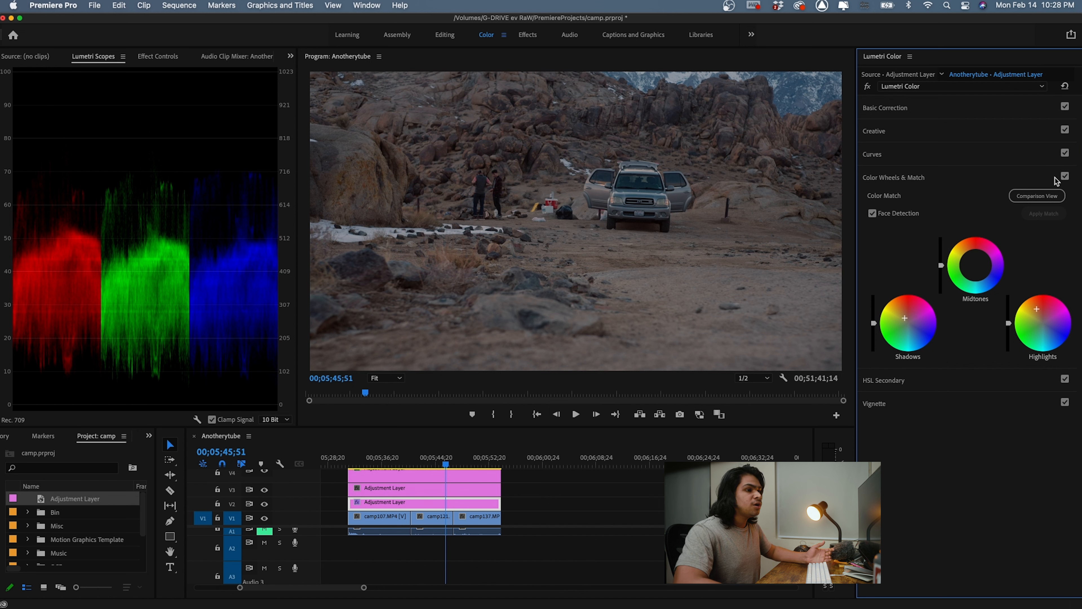
Compare the image with the Color Wheels & Match correction off and on
{"action": "left_click", "coordinate": [1065, 176]}
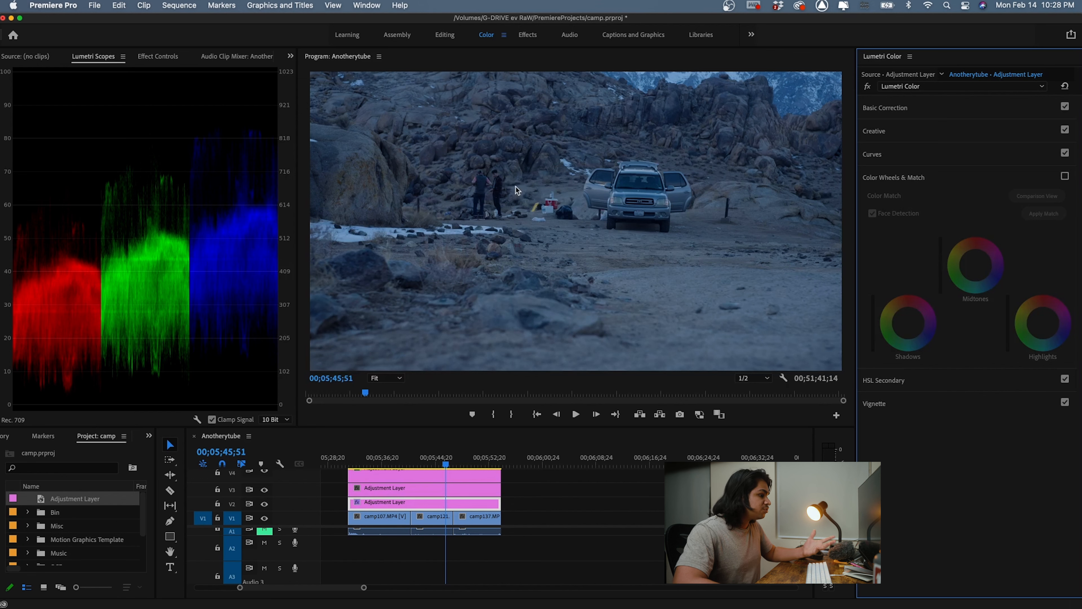
{"action": "left_click", "coordinate": [1066, 176]}
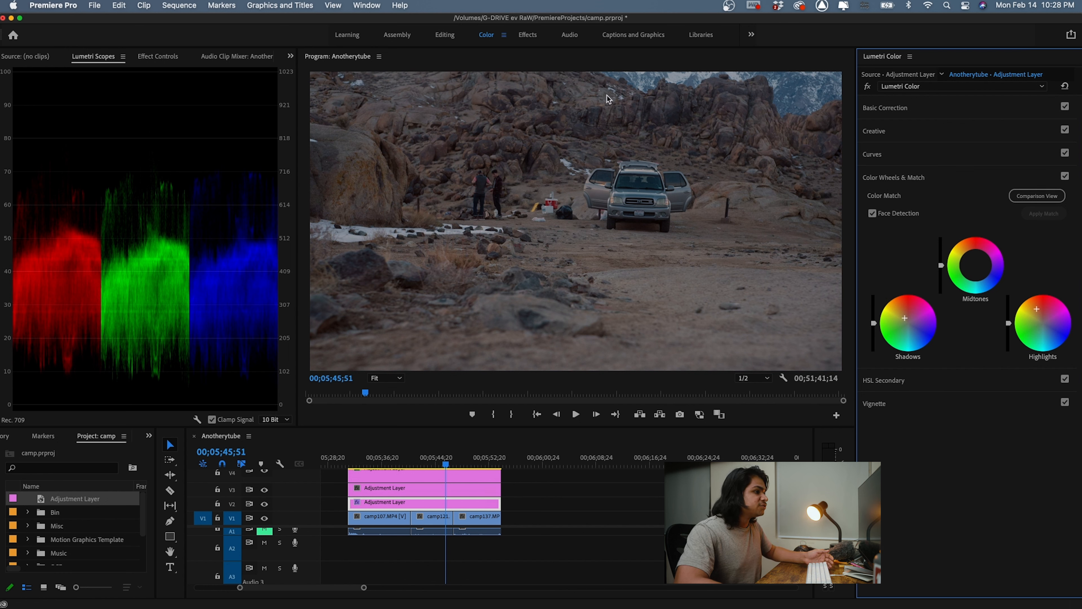
{"action": "left_click", "coordinate": [1065, 177]}
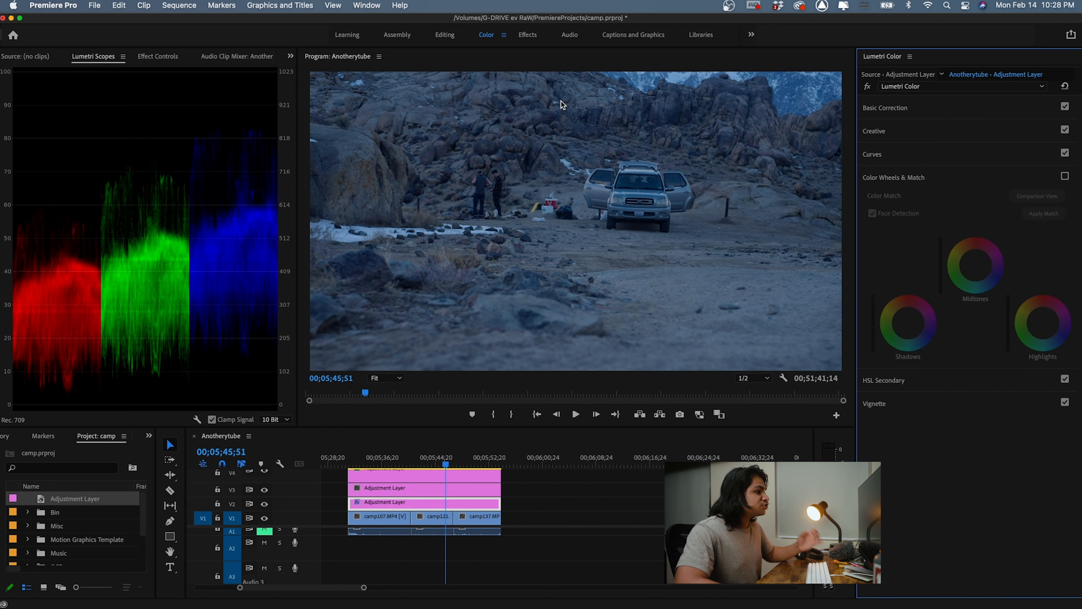
{"action": "left_click", "coordinate": [1065, 177]}
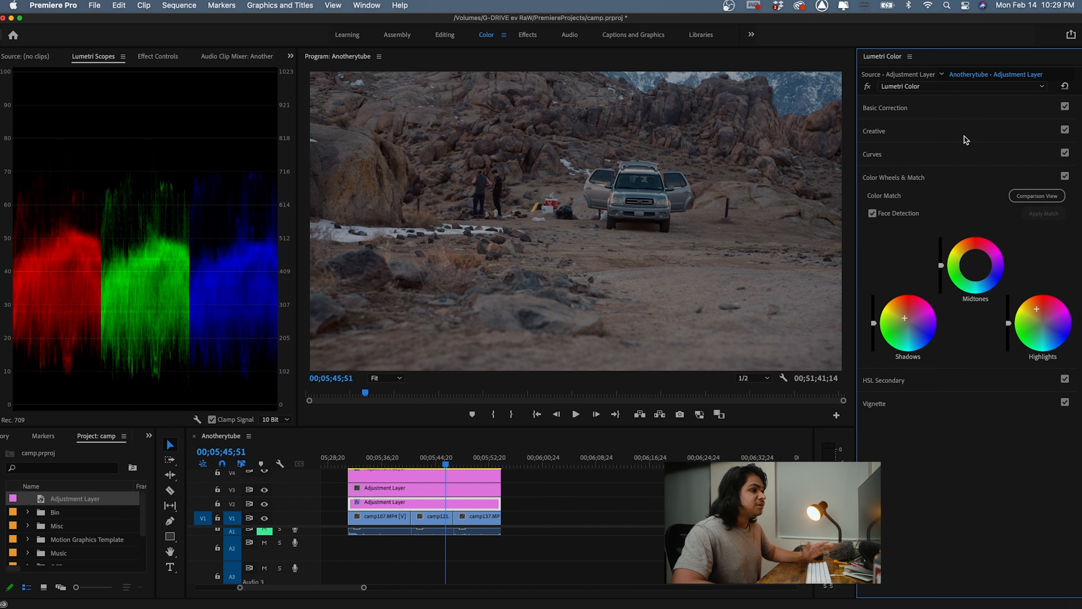
Expand the contrast on the white RGB curve by moving the black point slightly inward and the white point further inward
{"action": "left_click", "coordinate": [935, 110]}
{"action": "left_click", "coordinate": [933, 109]}
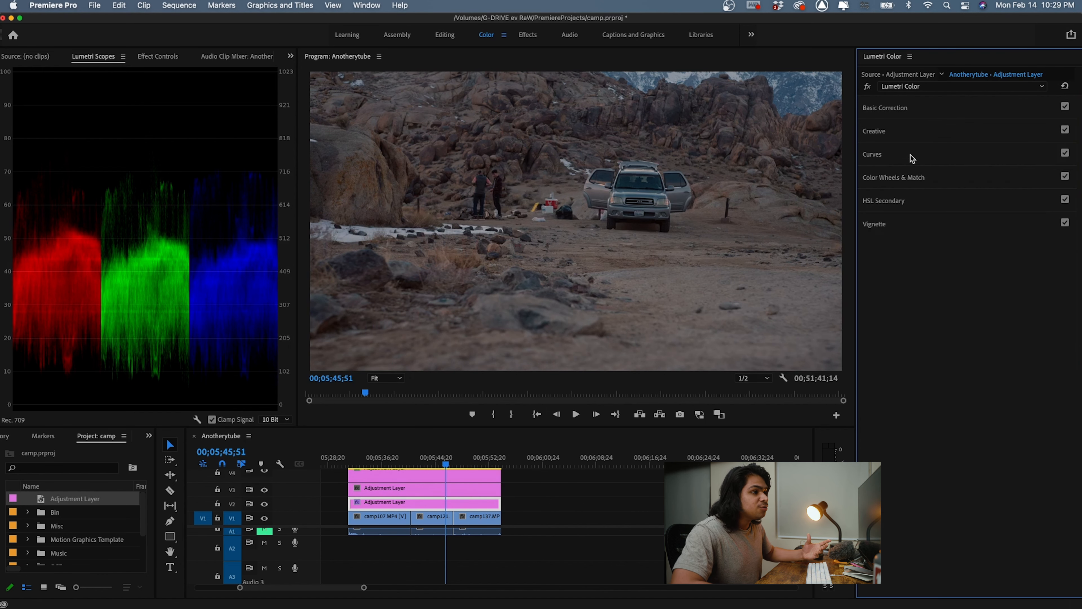
{"action": "left_click", "coordinate": [913, 154]}
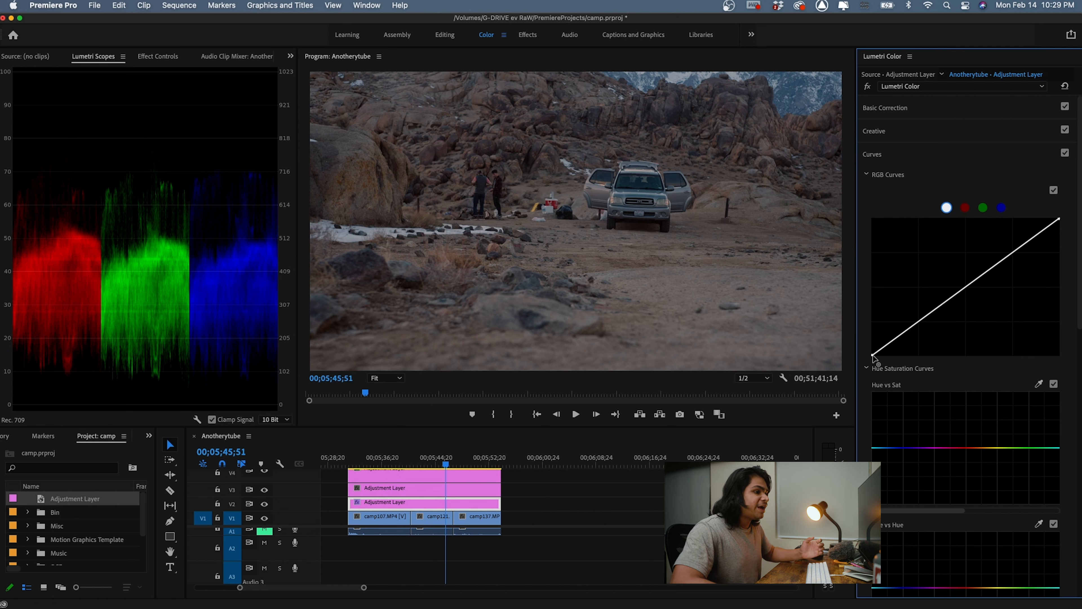
{"action": "left_click_drag", "start_coordinate": [872, 355], "coordinate": [881, 356]}
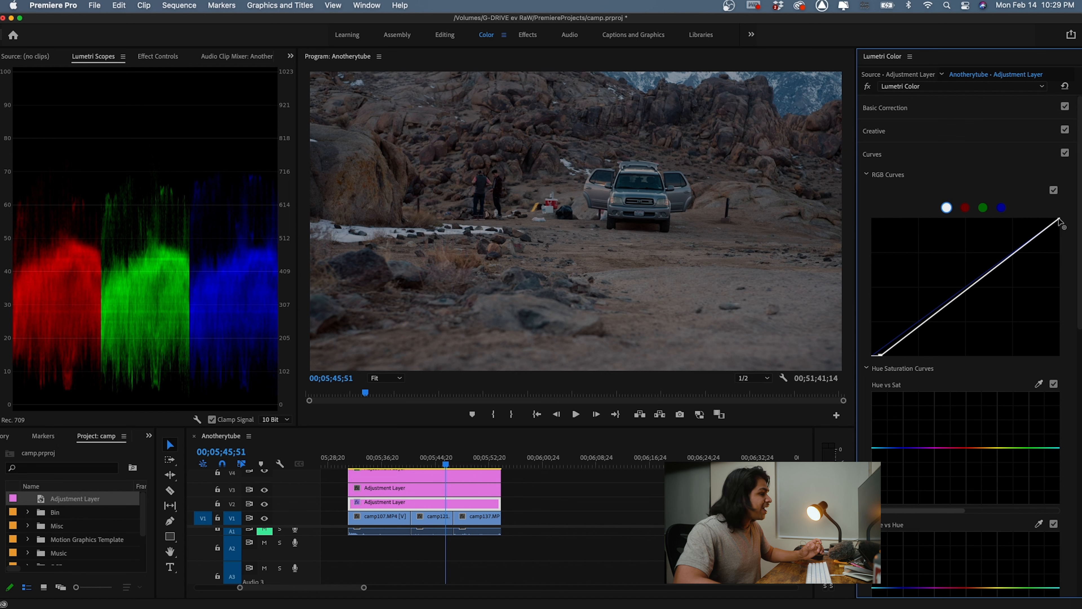
{"action": "left_click_drag", "start_coordinate": [1060, 221], "coordinate": [1021, 211]}
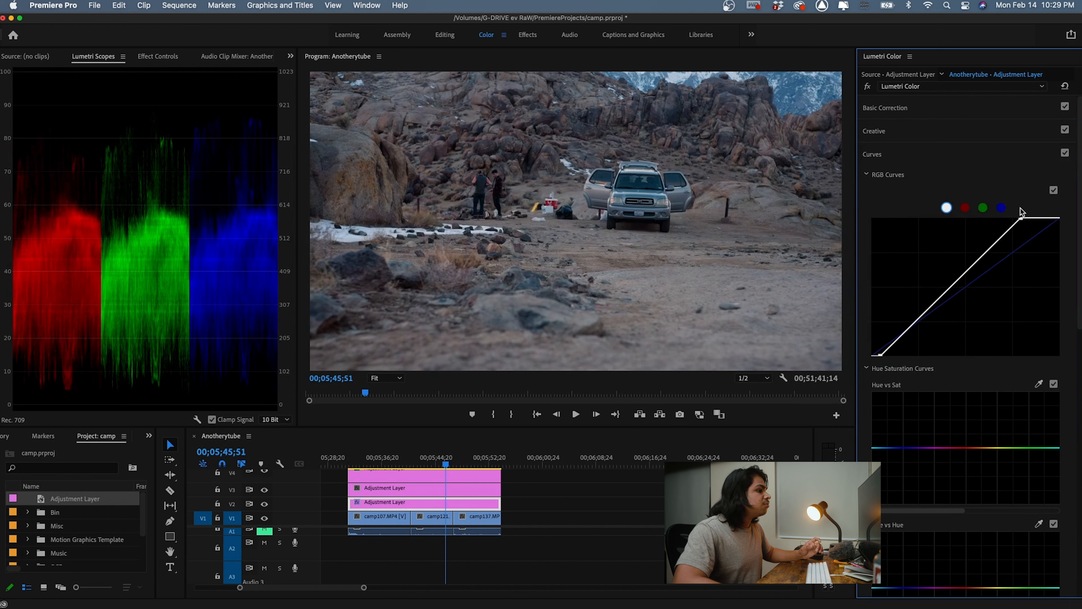
{"action": "left_click_drag", "start_coordinate": [1020, 208], "coordinate": [1027, 206]}
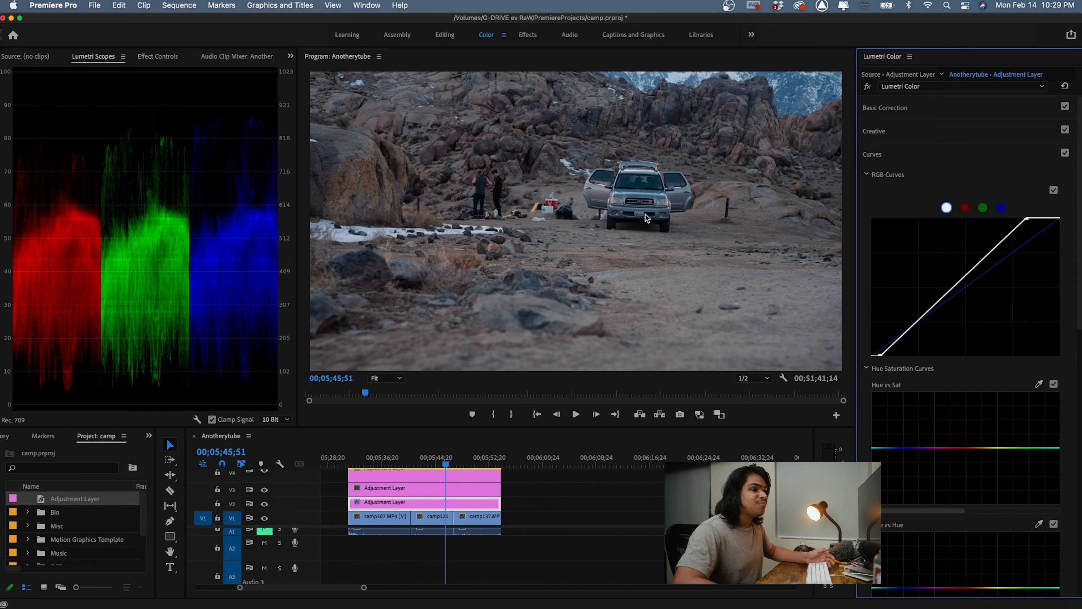
Compare the image with the Curves correction off and on
{"action": "left_click", "coordinate": [1065, 154]}
{"action": "left_click", "coordinate": [1064, 154]}
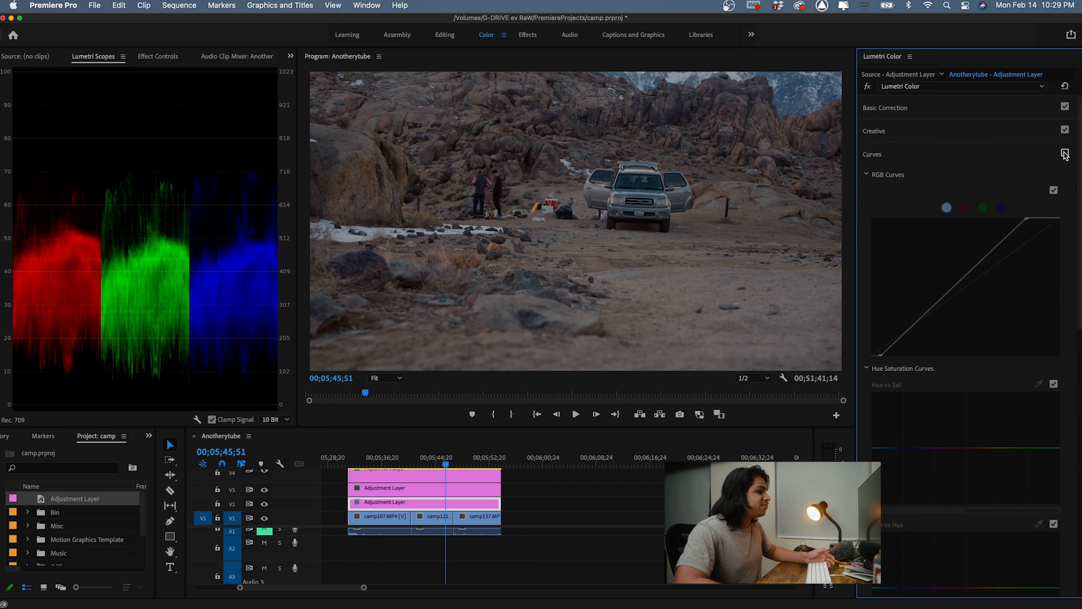
{"action": "left_click", "coordinate": [1065, 154]}
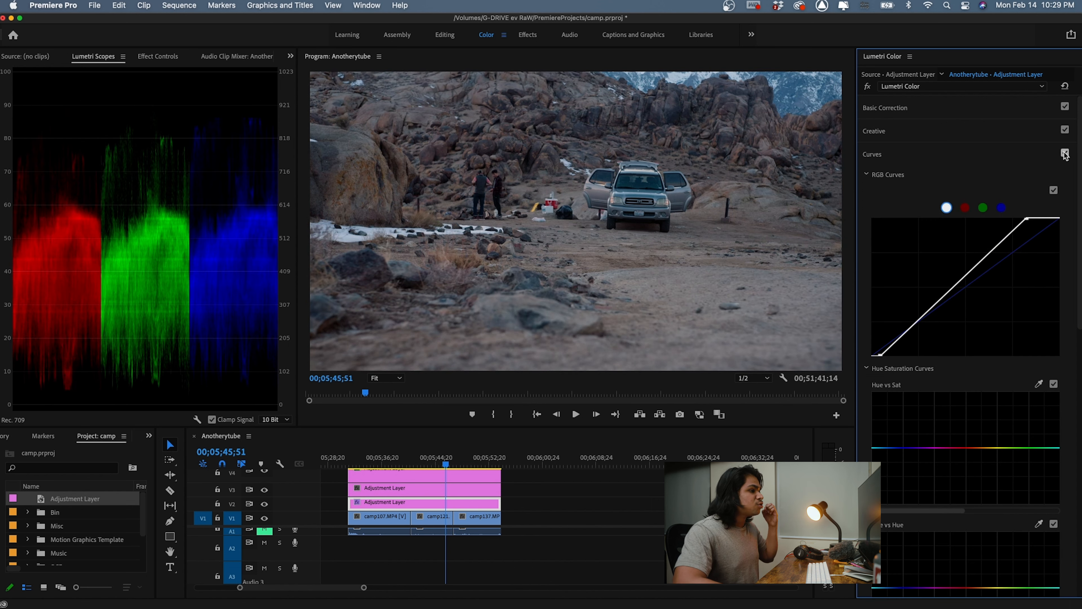
{"action": "left_click", "coordinate": [1065, 154]}
{"action": "left_click", "coordinate": [1065, 154]}
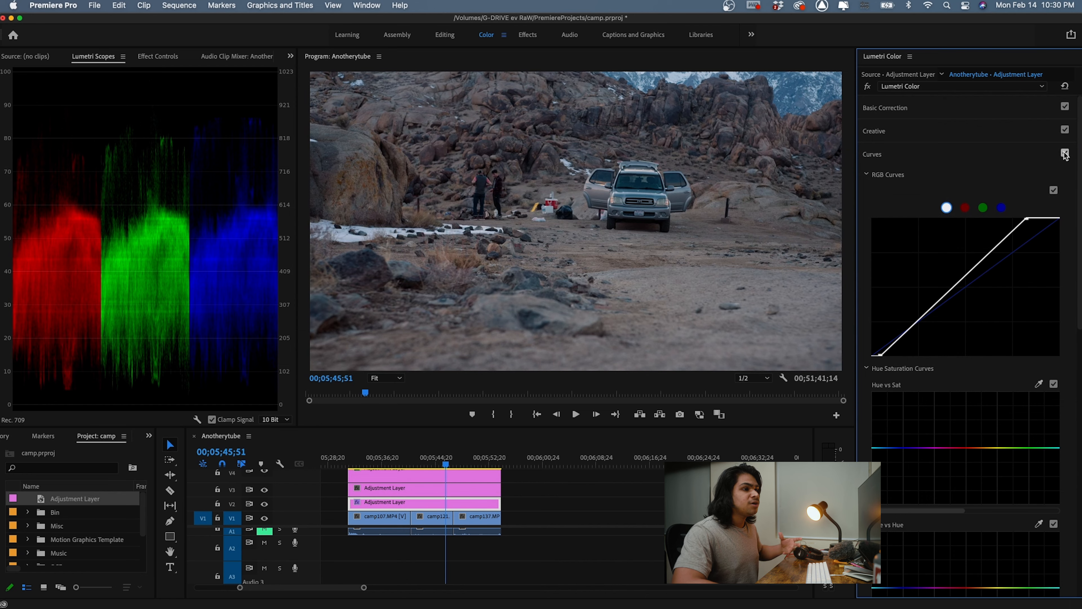
Compare the footage with the curves and color wheels bypassed and with the V2 adjustment layer track hidden and shown
{"action": "left_click", "coordinate": [1065, 154]}
{"action": "scroll", "coordinate": [1022, 342], "scroll_direction": "down", "scroll_amount": 10}
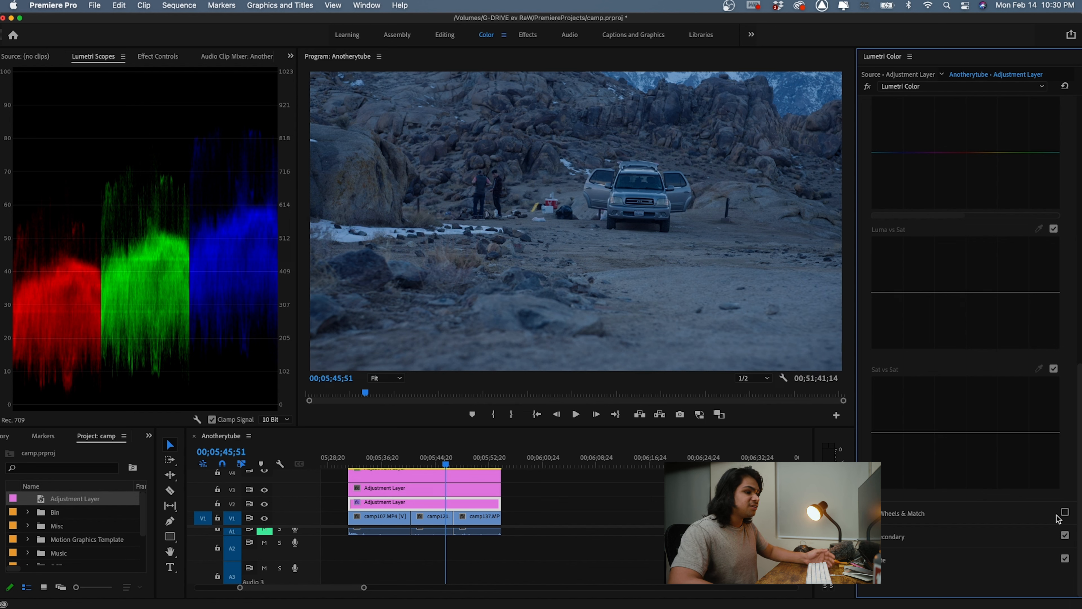
{"action": "left_click", "coordinate": [264, 504]}
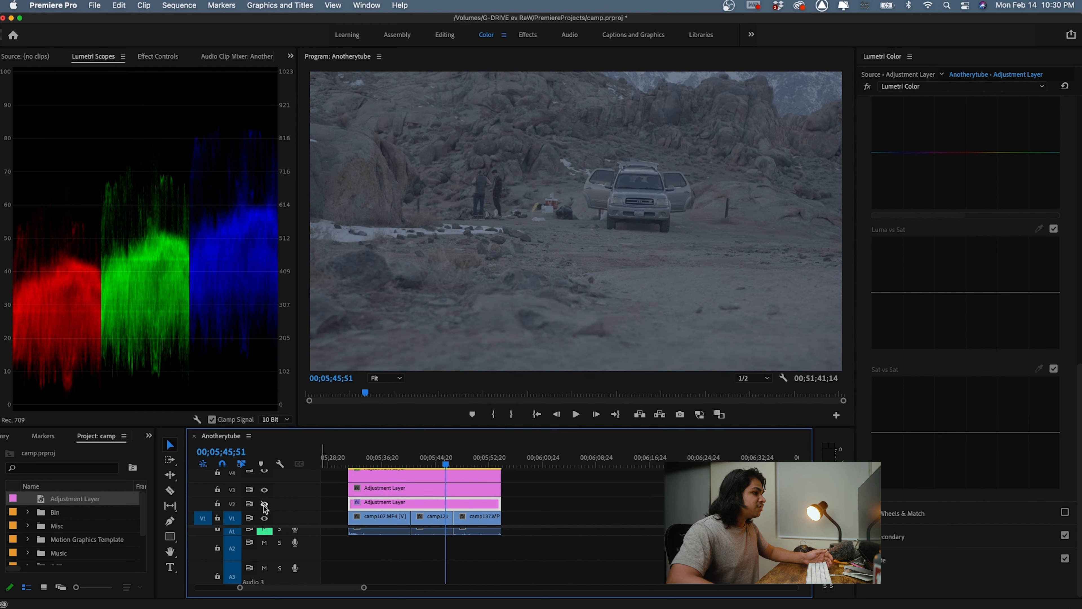
{"action": "left_click", "coordinate": [265, 504]}
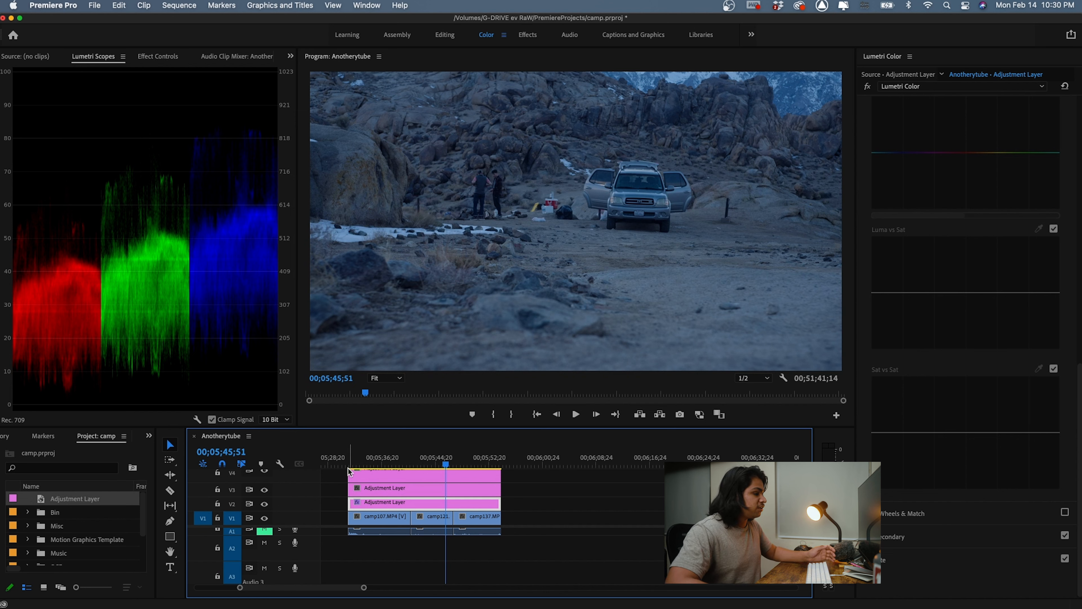
{"action": "left_click", "coordinate": [264, 503]}
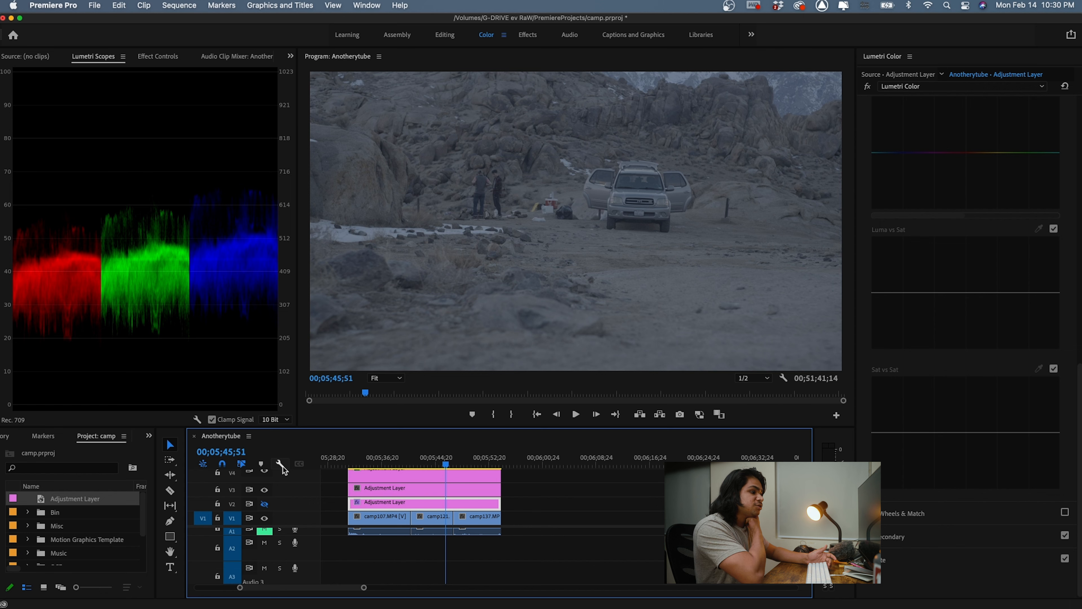
{"action": "left_click", "coordinate": [264, 504]}
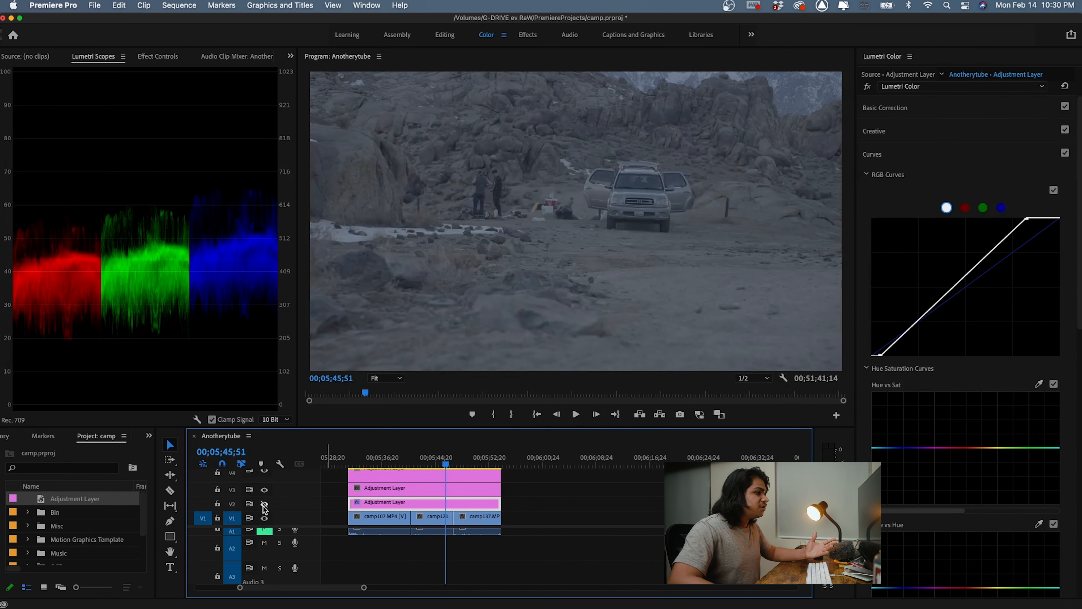
{"action": "left_click", "coordinate": [264, 504]}
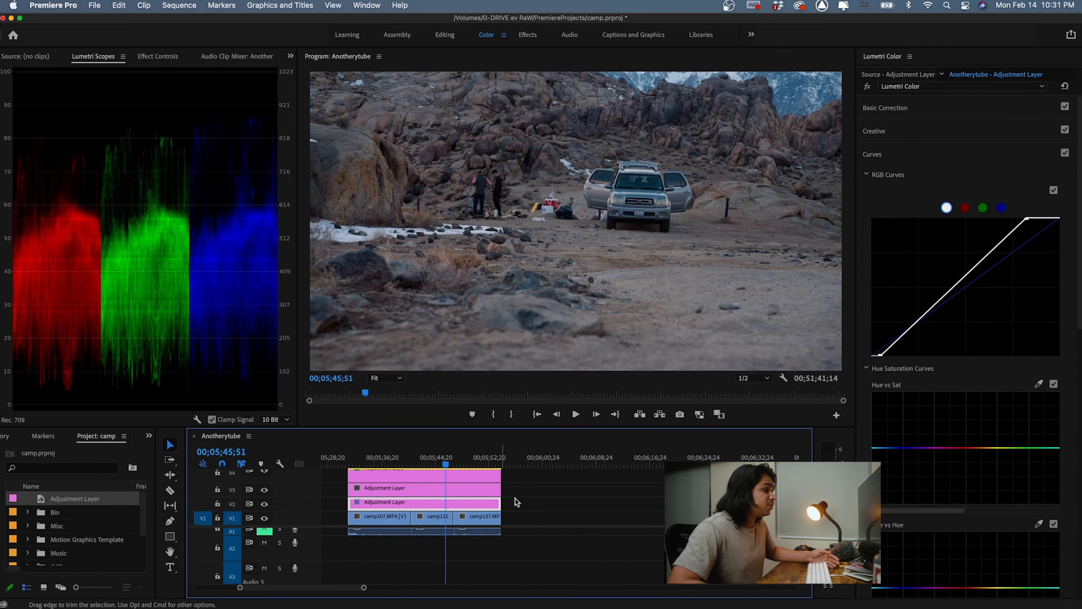
Shape the white RGB curve into a gentle S by lowering a shadow-side point and raising a highlight-side point
{"action": "left_click", "coordinate": [941, 300]}
{"action": "left_click_drag", "start_coordinate": [941, 300], "coordinate": [939, 310]}
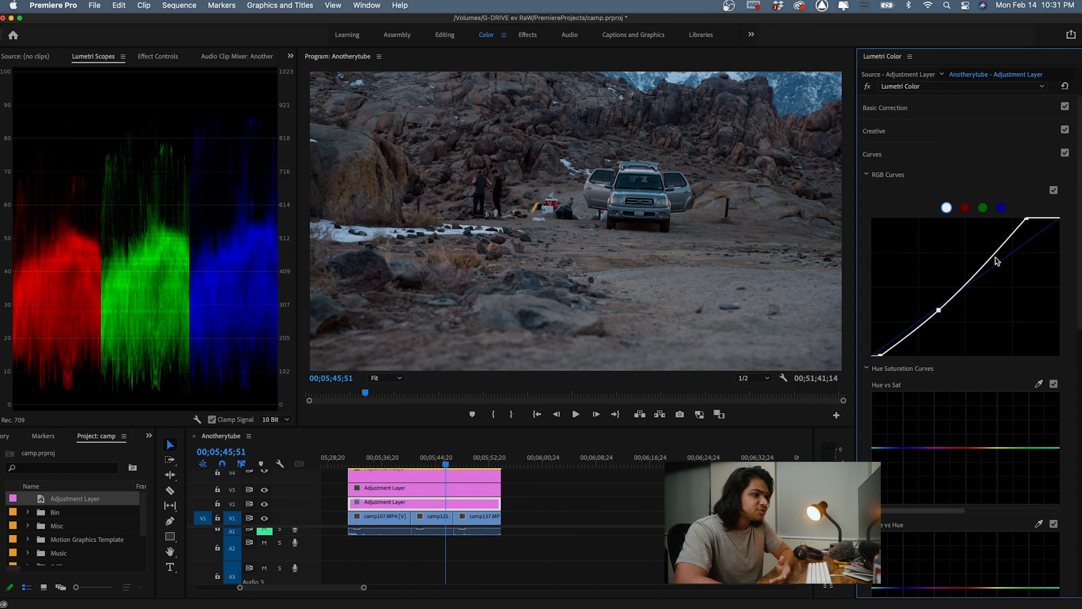
{"action": "left_click_drag", "start_coordinate": [989, 260], "coordinate": [987, 257]}
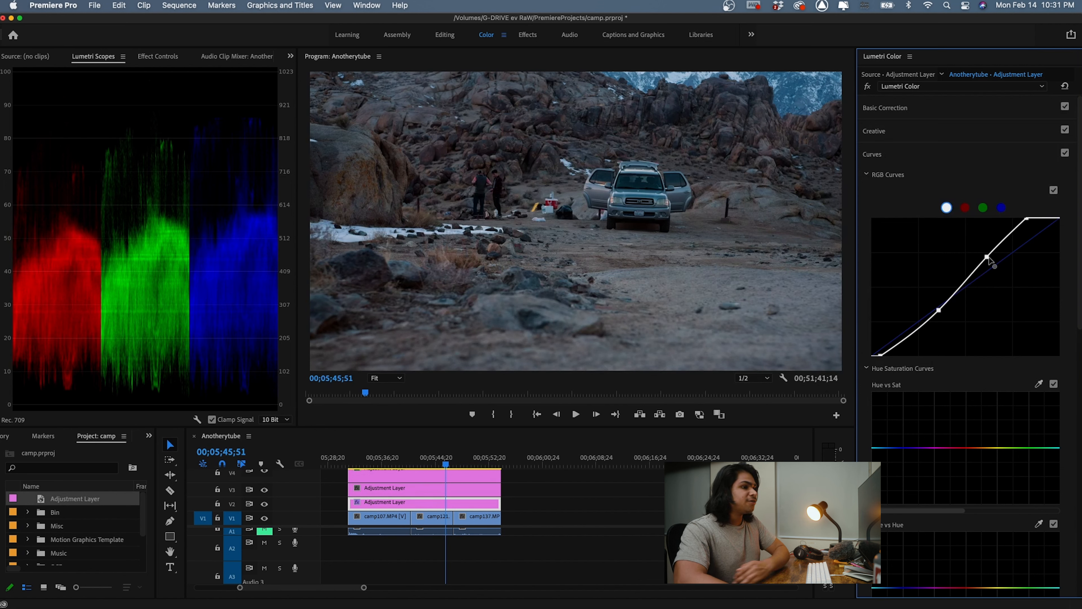
Compare the footage with the S-shaped Curves correction on the V2 adjustment layer bypassed and enabled
{"action": "left_click", "coordinate": [1064, 159]}
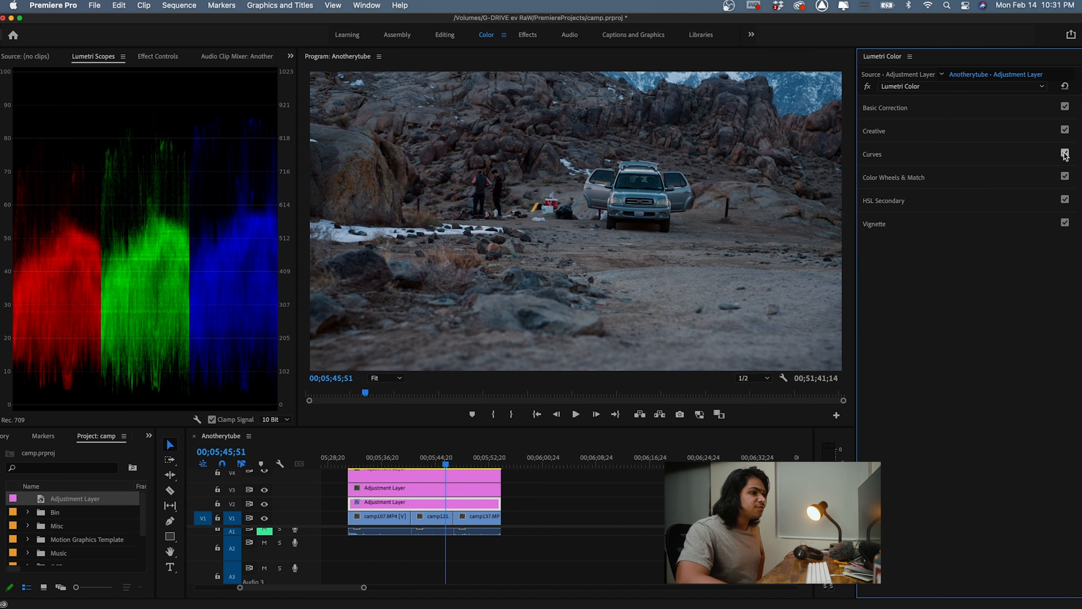
{"action": "left_click", "coordinate": [1065, 154]}
{"action": "left_click", "coordinate": [1065, 154]}
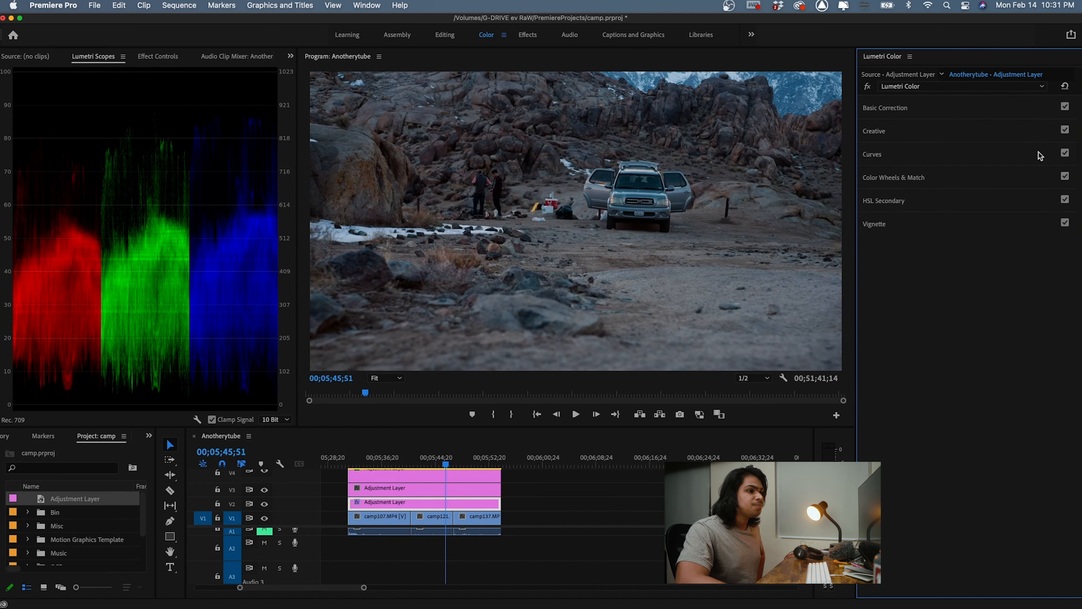
{"action": "left_click", "coordinate": [1065, 155]}
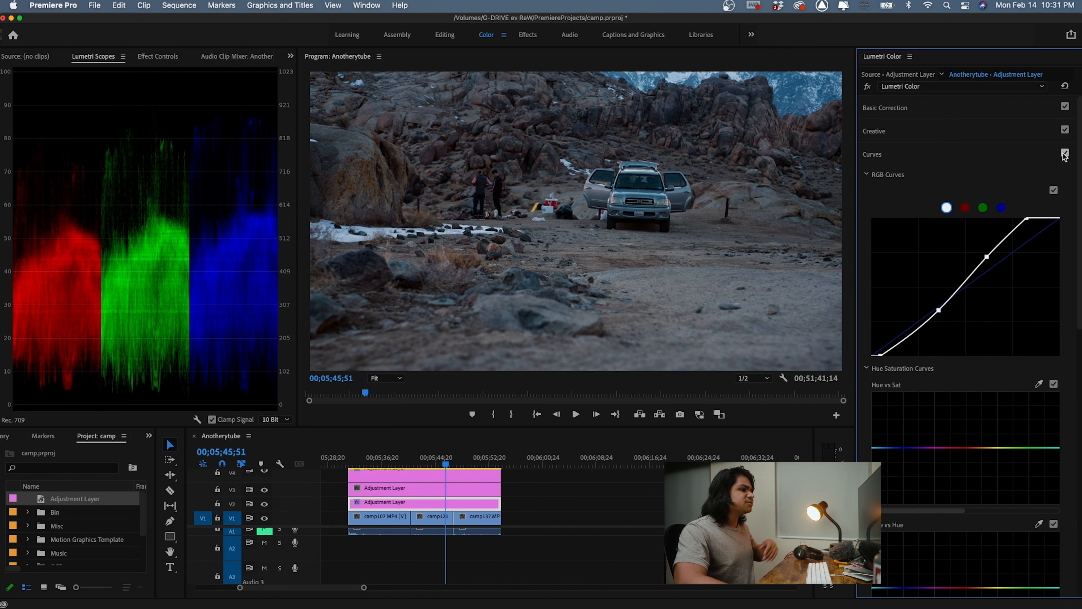
{"action": "left_click", "coordinate": [1065, 153]}
{"action": "left_click", "coordinate": [1065, 153]}
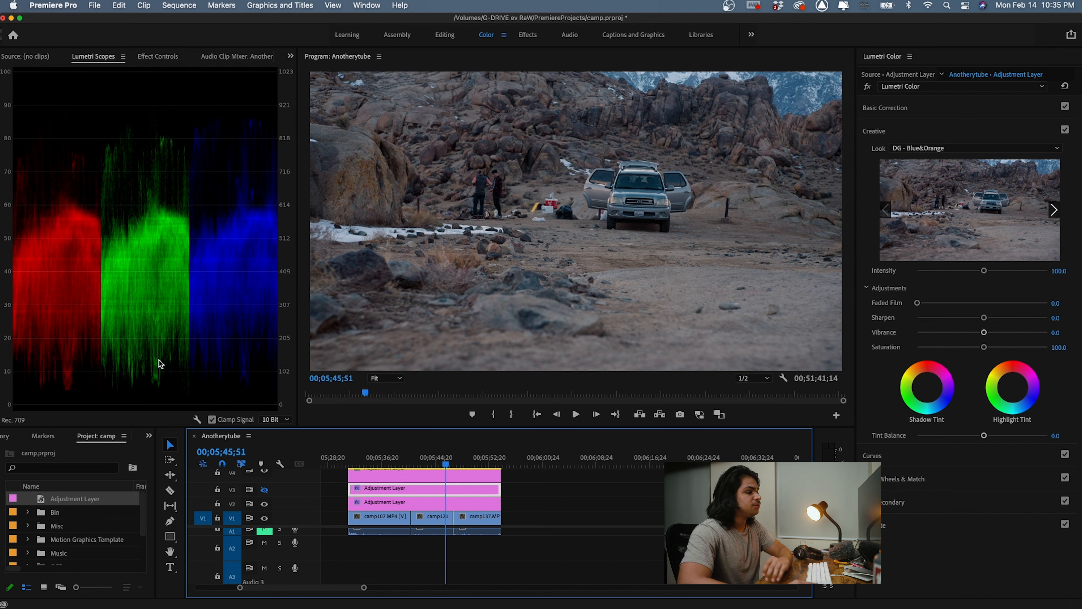
Show the V3 adjustment layer with the DG - Blue&Orange look and nudge its highlights and shadows color wheels slightly toward orange
{"action": "left_click", "coordinate": [265, 490]}
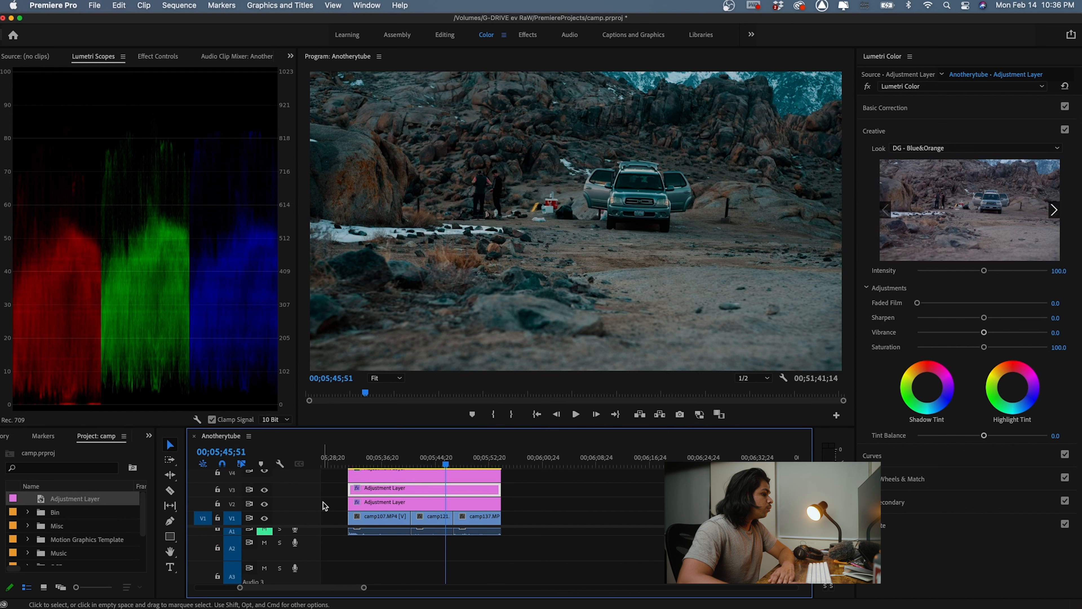
{"action": "left_click", "coordinate": [916, 482]}
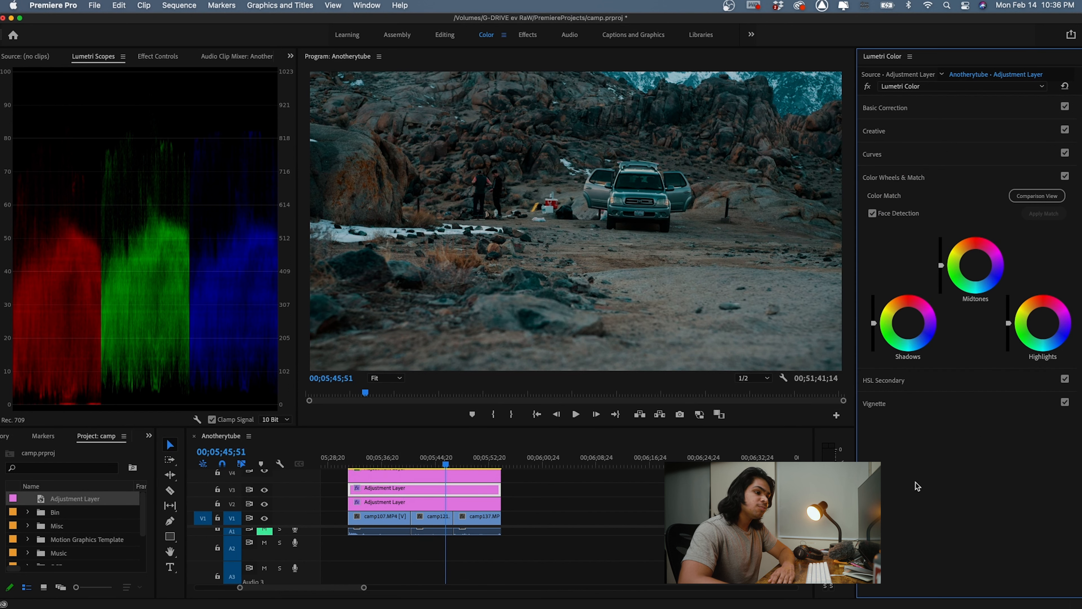
{"action": "left_click_drag", "start_coordinate": [1043, 322], "coordinate": [1043, 323]}
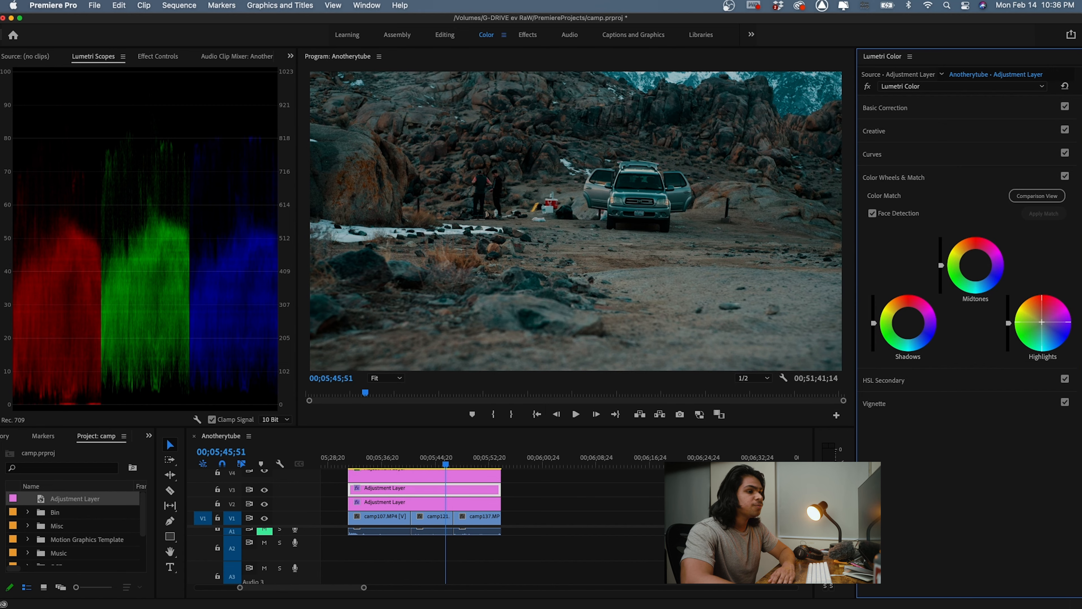
Compare the footage with the V3 adjustment layer track hidden and shown, and review the grade on an earlier frame at 00;05;43;49
{"action": "left_click", "coordinate": [265, 490]}
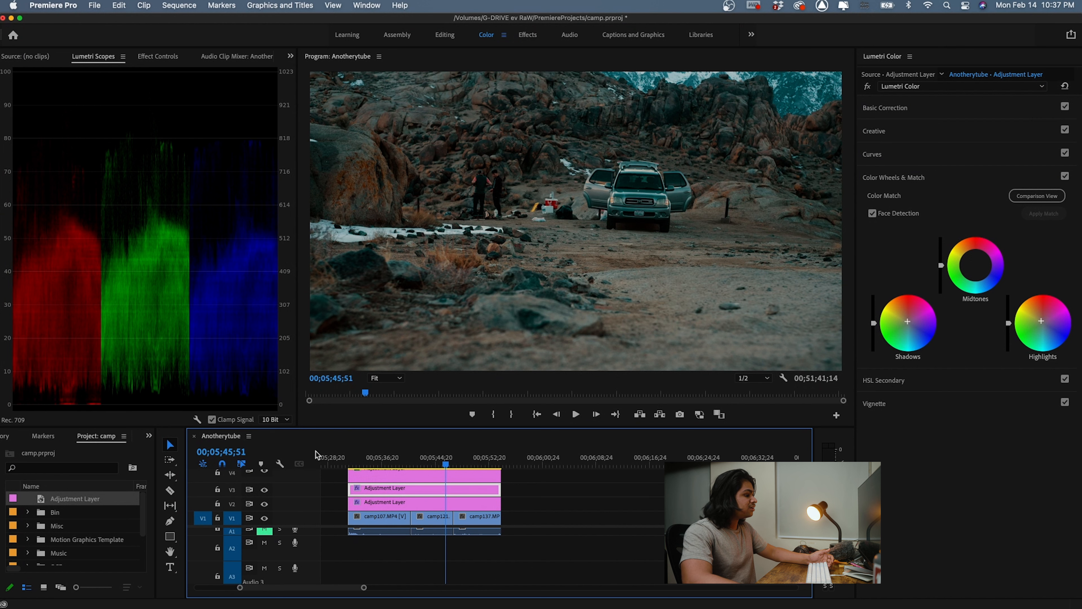
{"action": "left_click", "coordinate": [264, 489]}
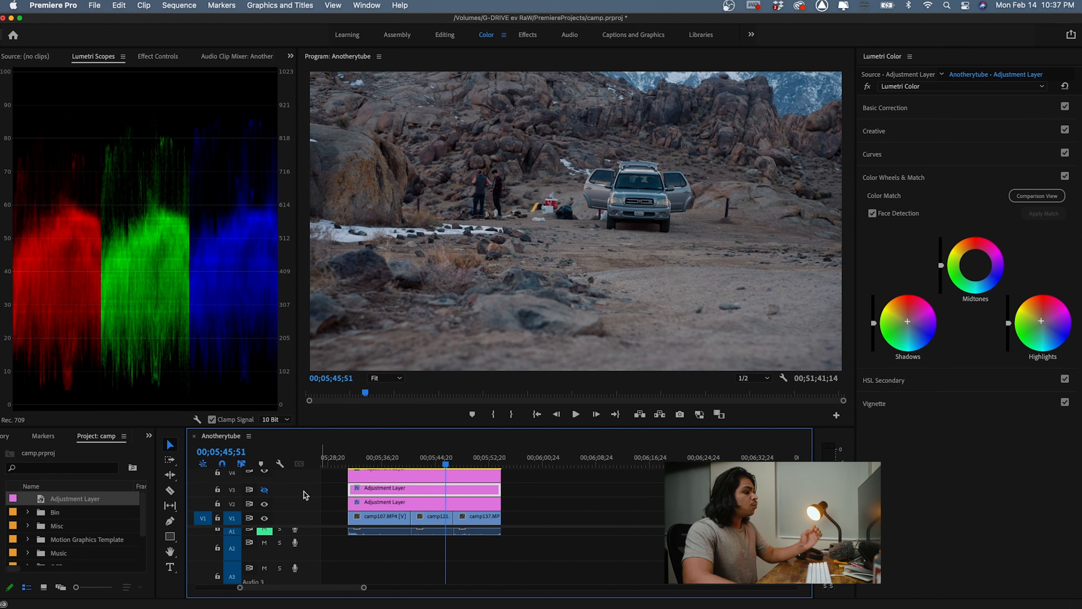
{"action": "left_click", "coordinate": [264, 491]}
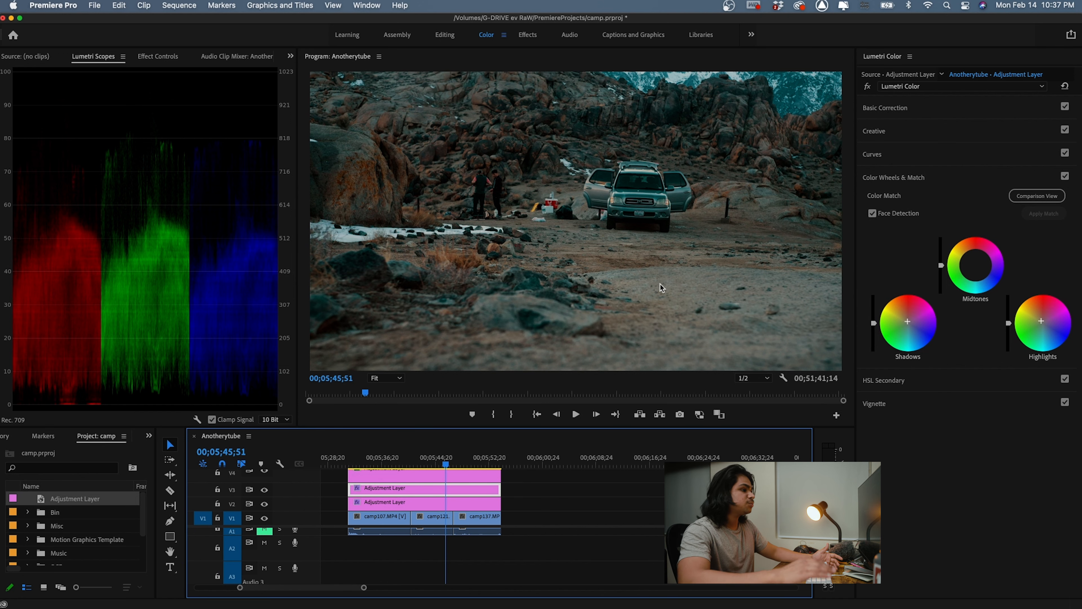
{"action": "left_click", "coordinate": [440, 455]}
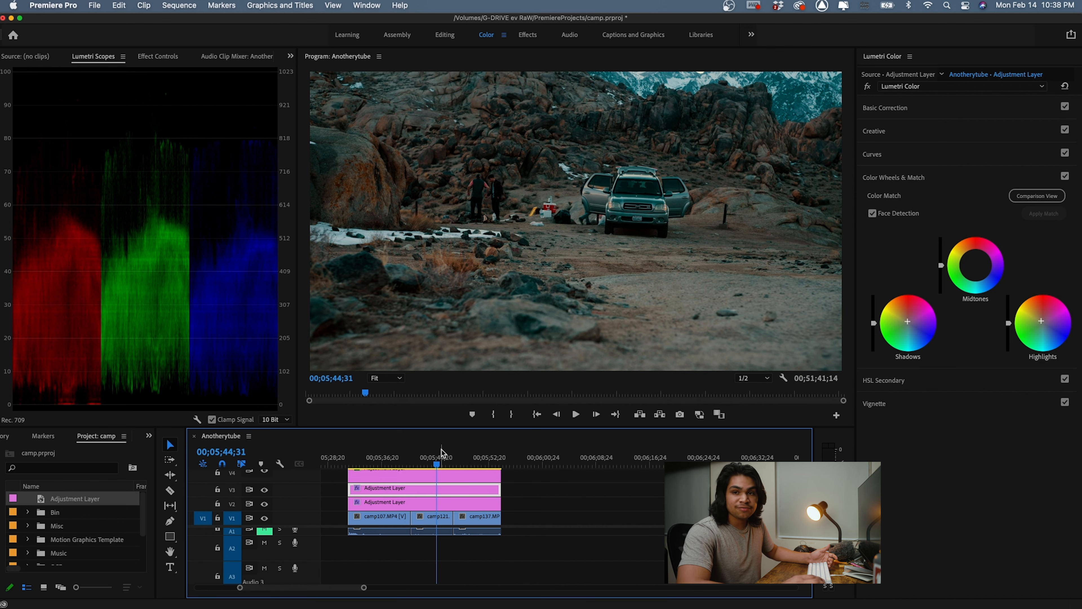
{"action": "left_click", "coordinate": [432, 463]}
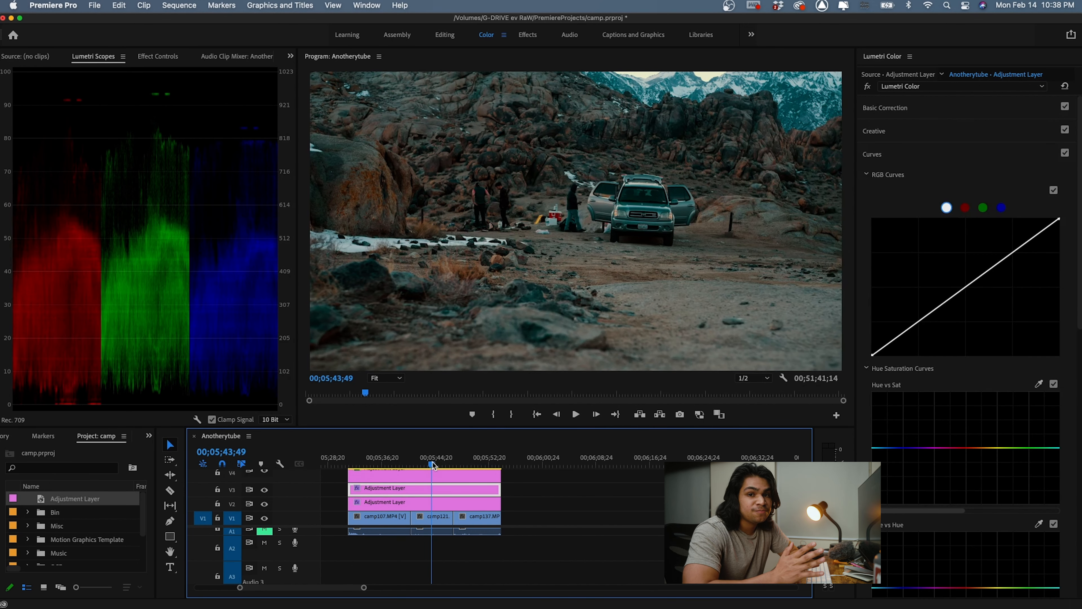